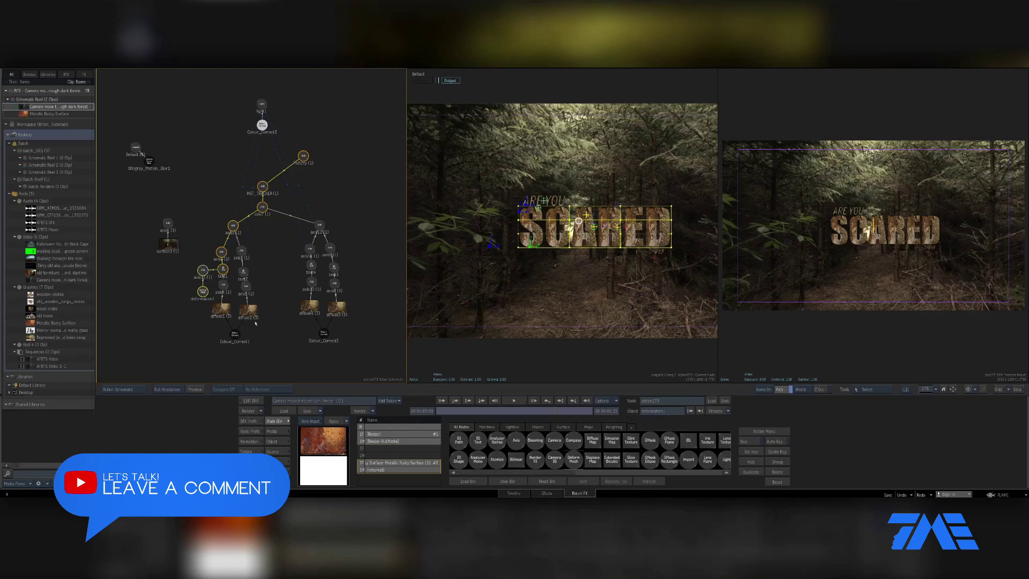
Open the settings of the deform mesh attached to the SCARED text and turn on Auto Key.
{"action": "left_click", "coordinate": [204, 292]}
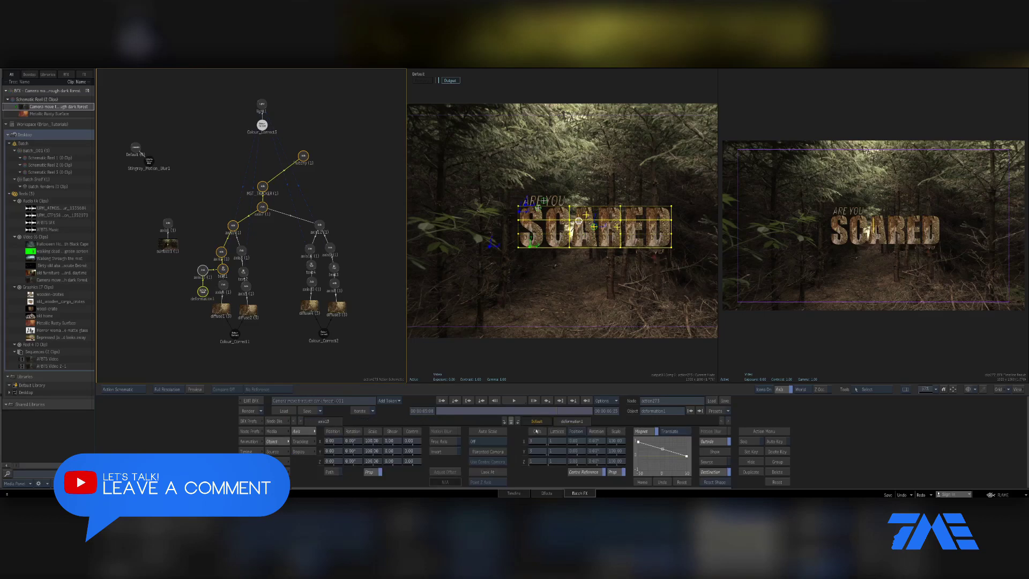
{"action": "key", "text": "a"}
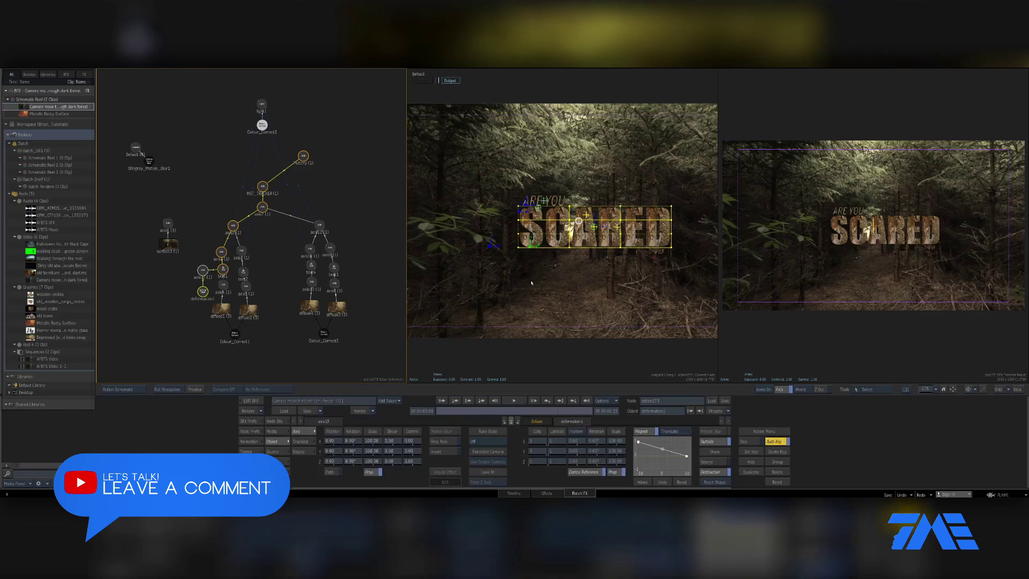
{"action": "scroll", "coordinate": [616, 284], "scroll_direction": "up", "scroll_amount": 3}
{"action": "left_click_drag", "start_coordinate": [618, 284], "coordinate": [556, 292]}
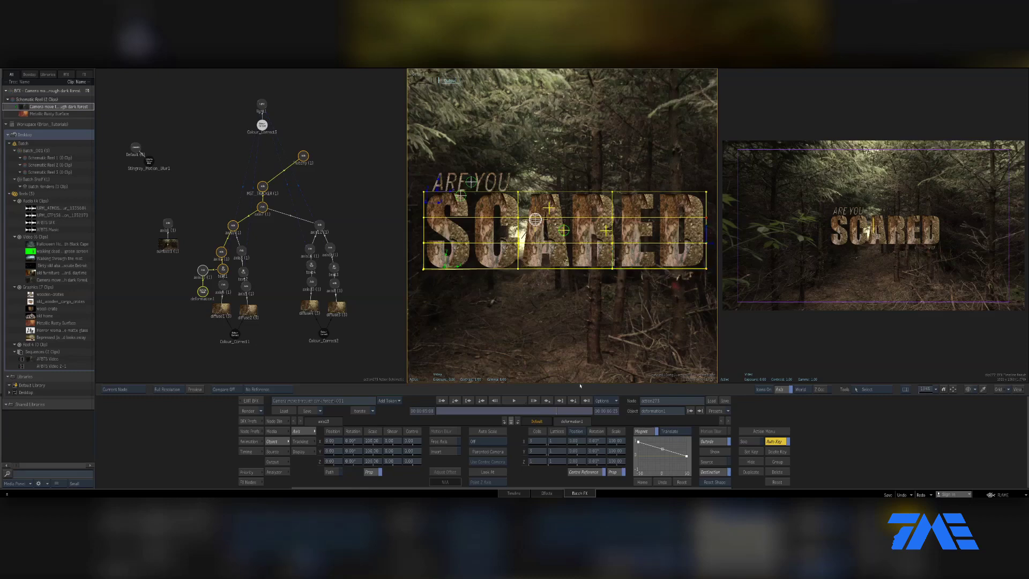
Two frames further on, pull the lower-left corner and an inner mesh point inward to warp the SCARED text.
{"action": "key", "text": "Right"}
{"action": "key", "text": "Right"}
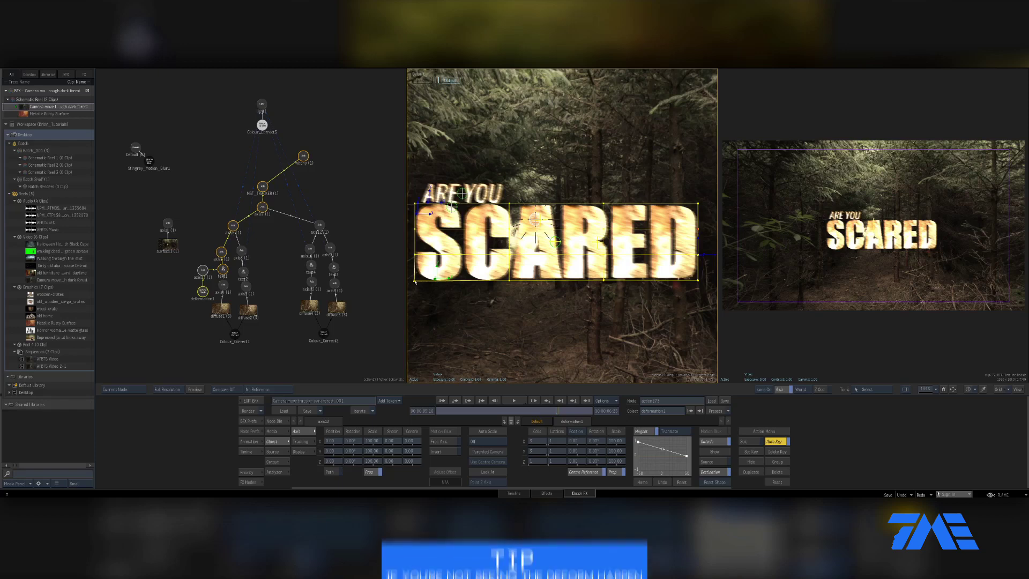
{"action": "left_click_drag", "start_coordinate": [423, 273], "coordinate": [431, 264]}
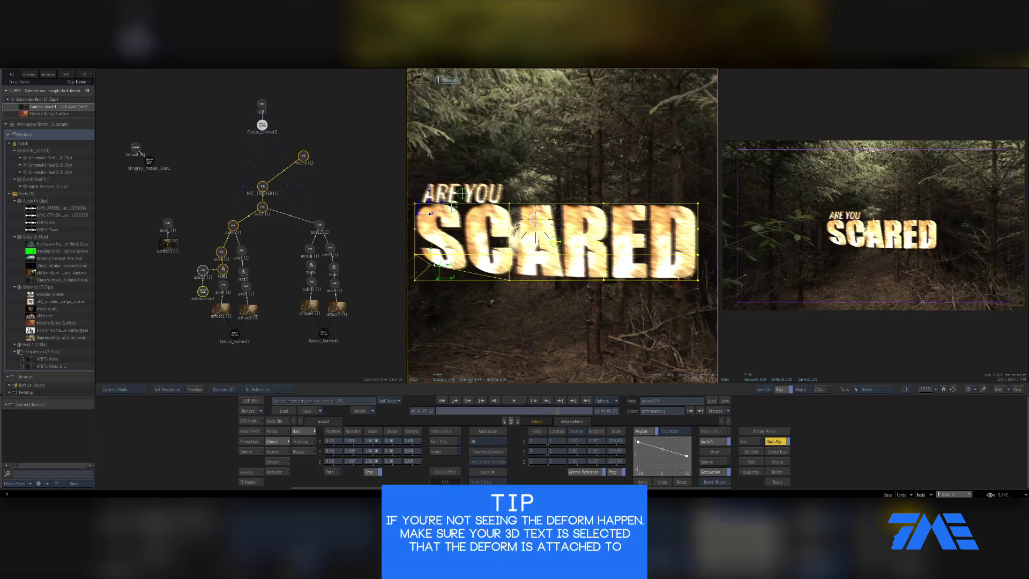
{"action": "left_click_drag", "start_coordinate": [509, 230], "coordinate": [527, 243]}
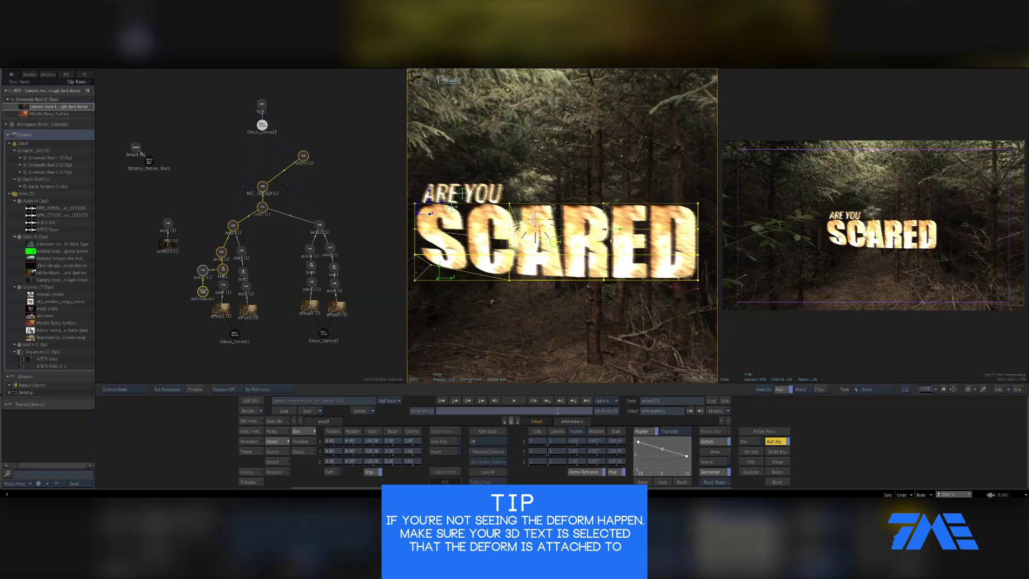
On a following frame, pull the lower-right corner of the SCARED mesh up and inward, and step back through the frames to check the warp.
{"action": "key", "text": "Right"}
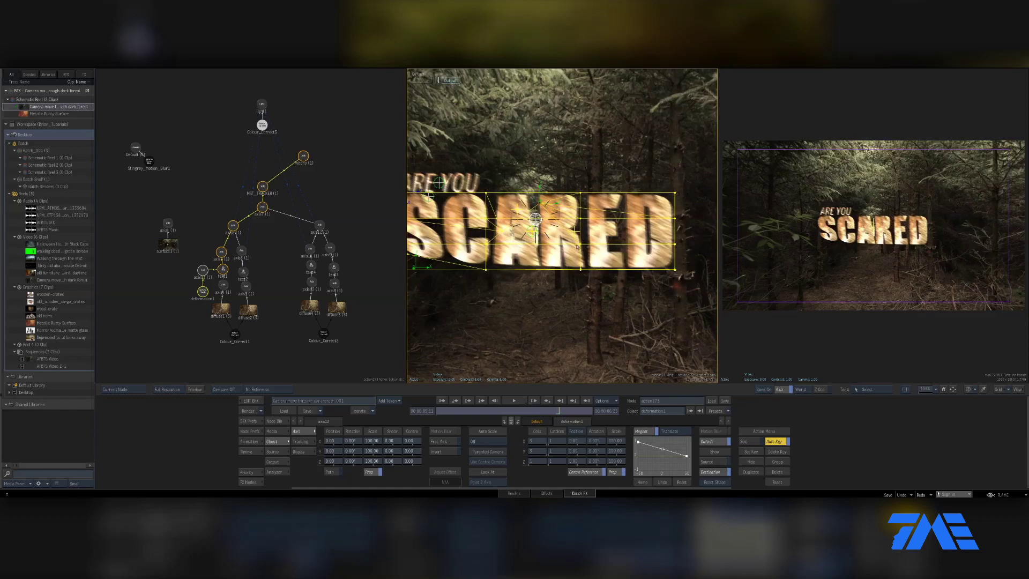
{"action": "key", "text": "Right"}
{"action": "key", "text": "Right"}
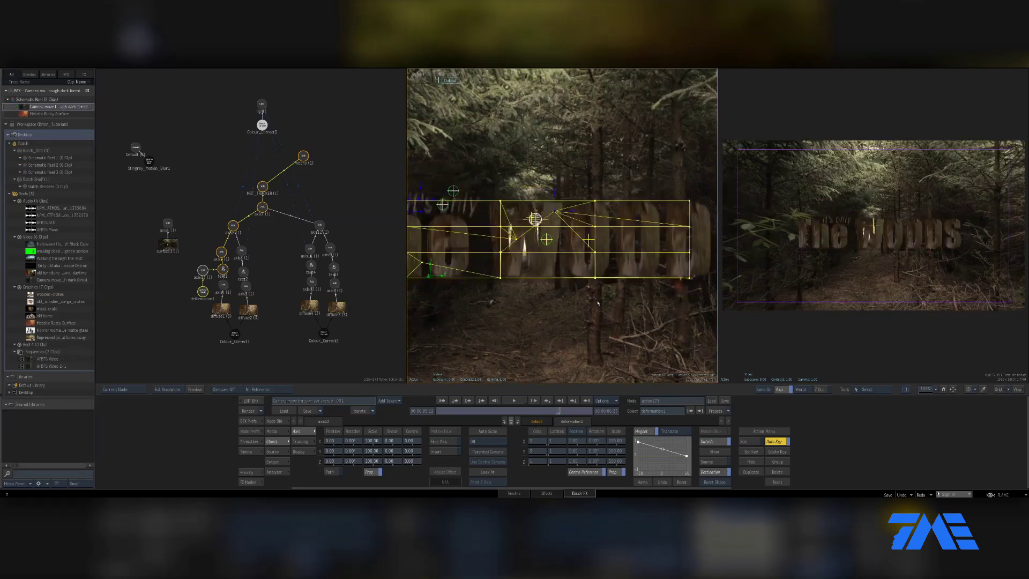
{"action": "key", "text": "Right"}
{"action": "left_click_drag", "start_coordinate": [595, 306], "coordinate": [583, 315]}
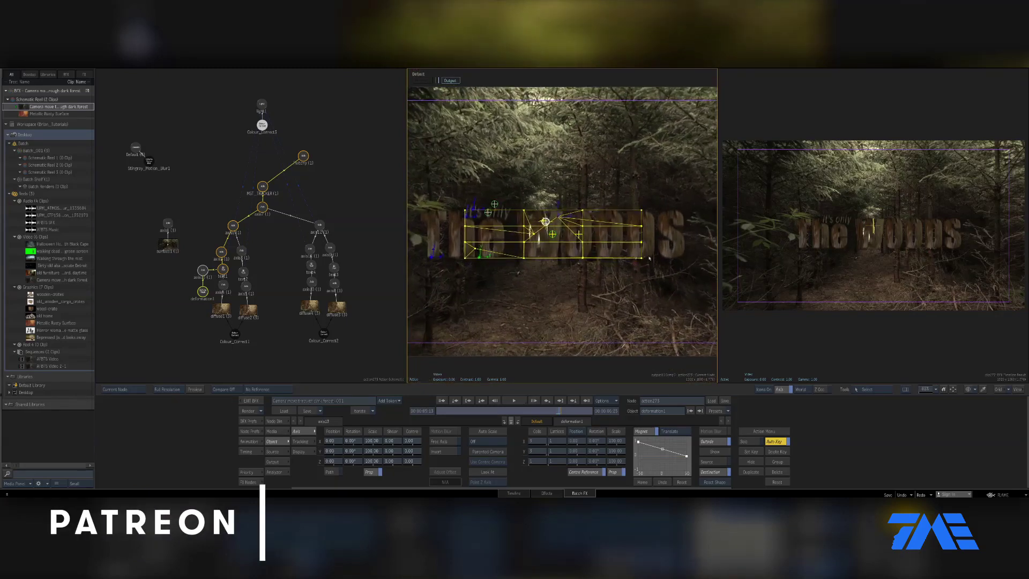
{"action": "left_click_drag", "start_coordinate": [641, 258], "coordinate": [604, 226]}
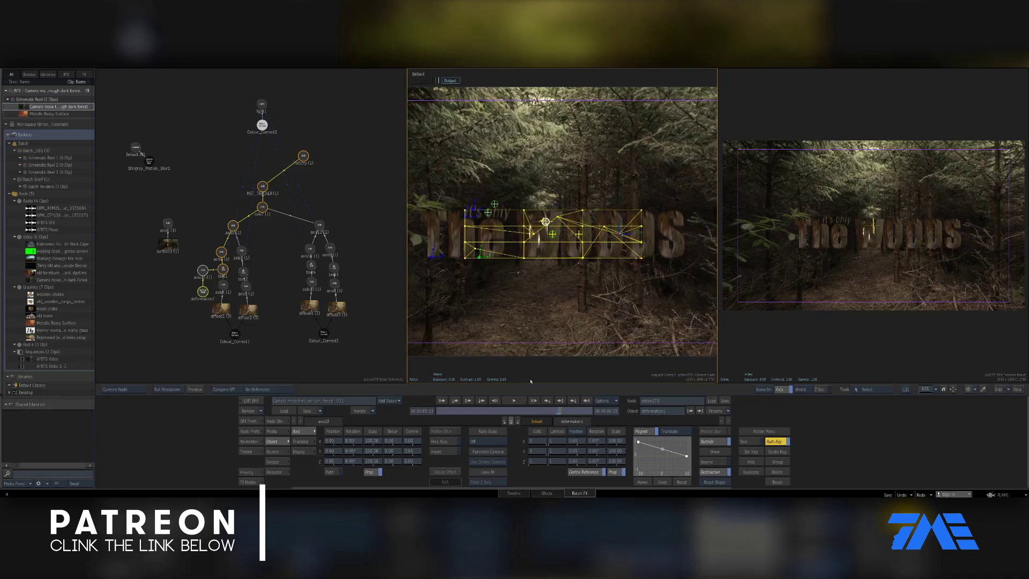
{"action": "key", "text": "Left"}
{"action": "key", "text": "Left"}
{"action": "key", "text": "Left"}
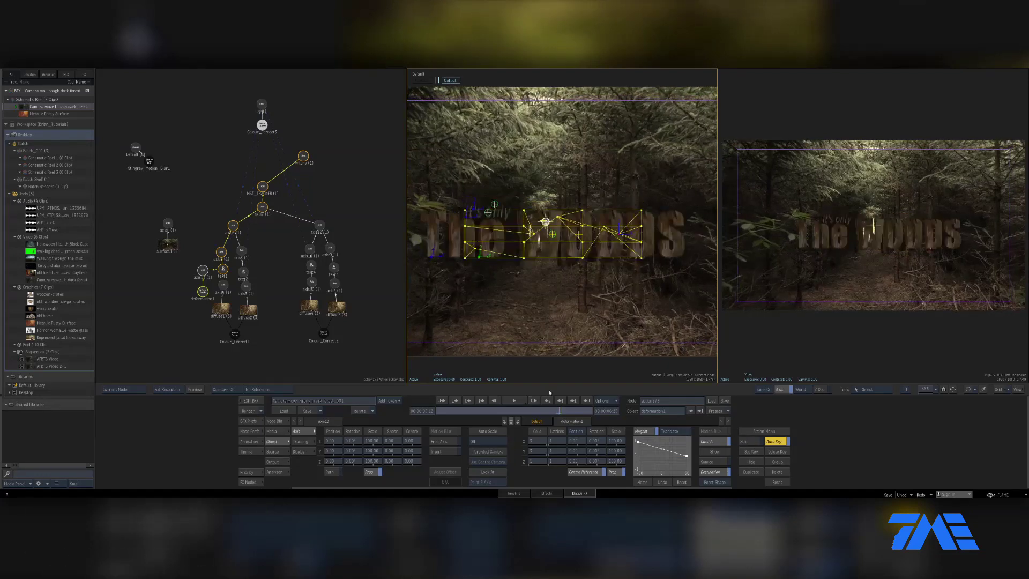
Attach a new Deform Mesh to the The WOODS text in the schematic and open its settings.
{"action": "left_click", "coordinate": [311, 265]}
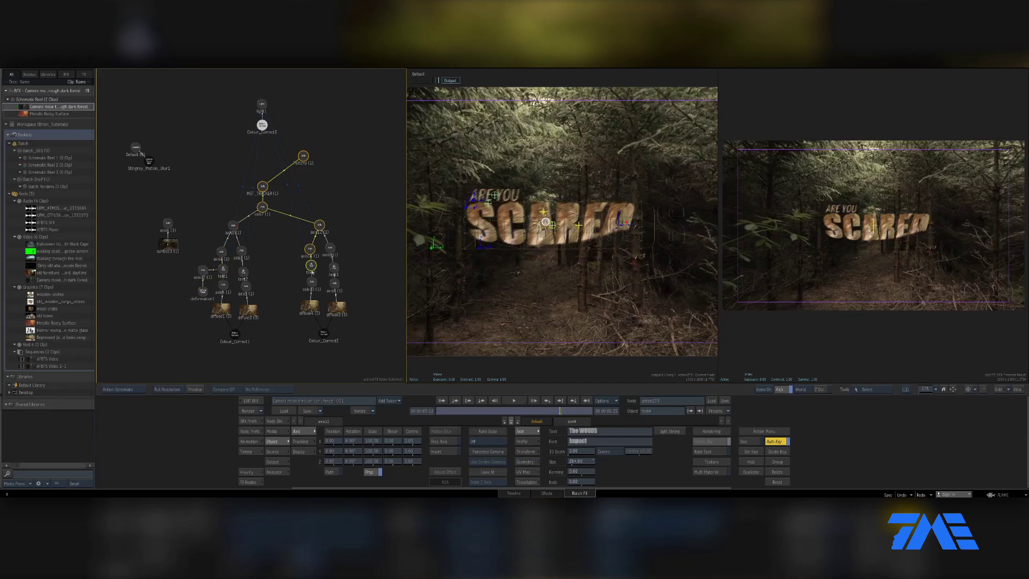
{"action": "left_click", "coordinate": [277, 421]}
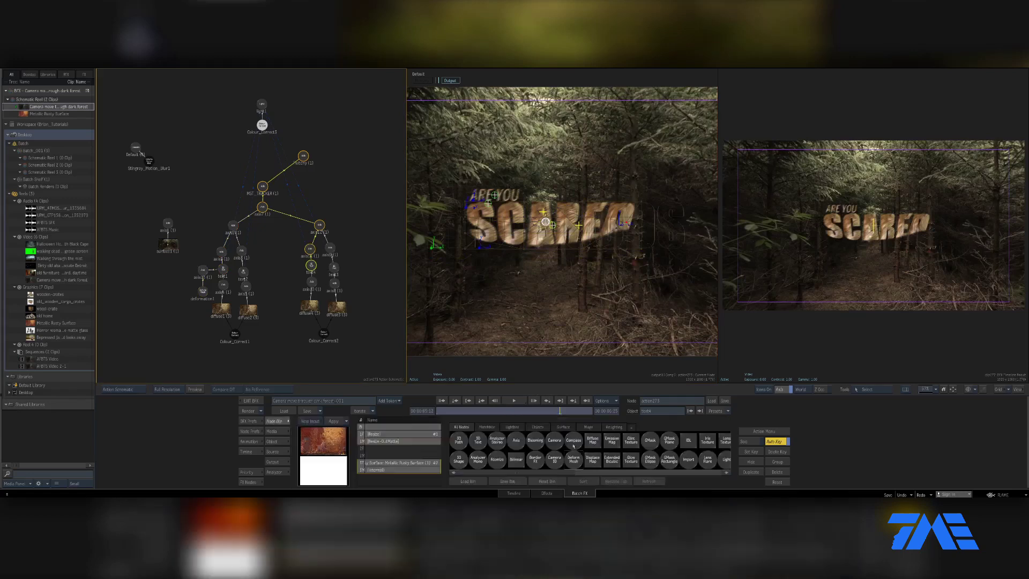
{"action": "left_click_drag", "start_coordinate": [573, 459], "coordinate": [289, 287]}
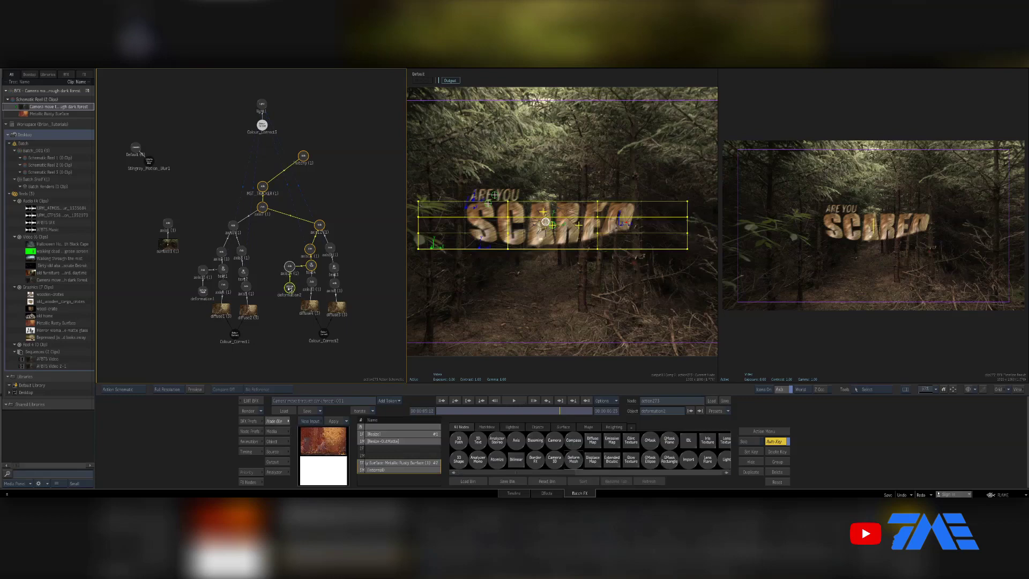
{"action": "left_click", "coordinate": [289, 287]}
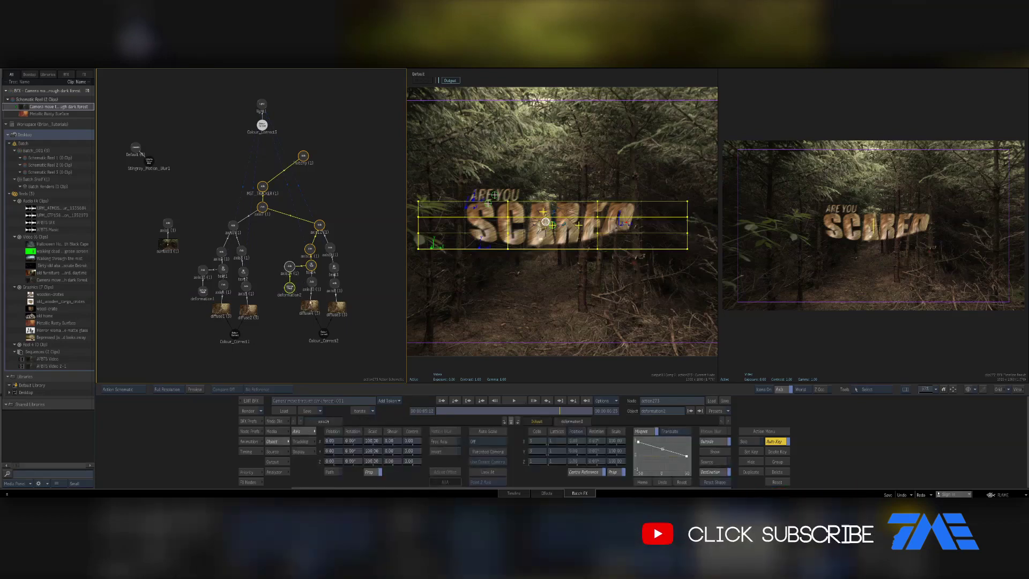
Pull the lower-right and lower-left corners of the The WOODS mesh inward to start its warp.
{"action": "left_click", "coordinate": [419, 250]}
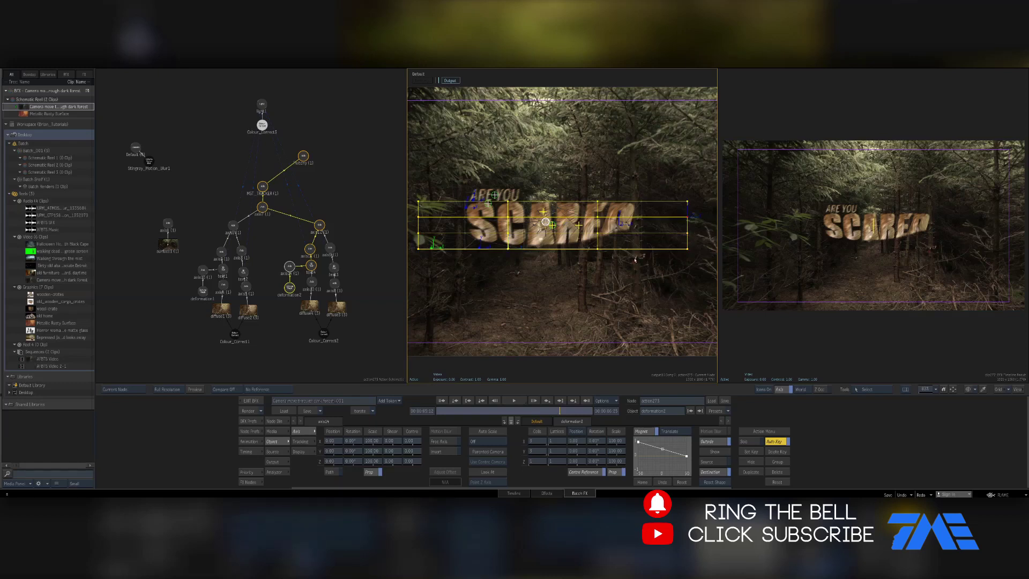
{"action": "left_click_drag", "start_coordinate": [681, 247], "coordinate": [669, 219]}
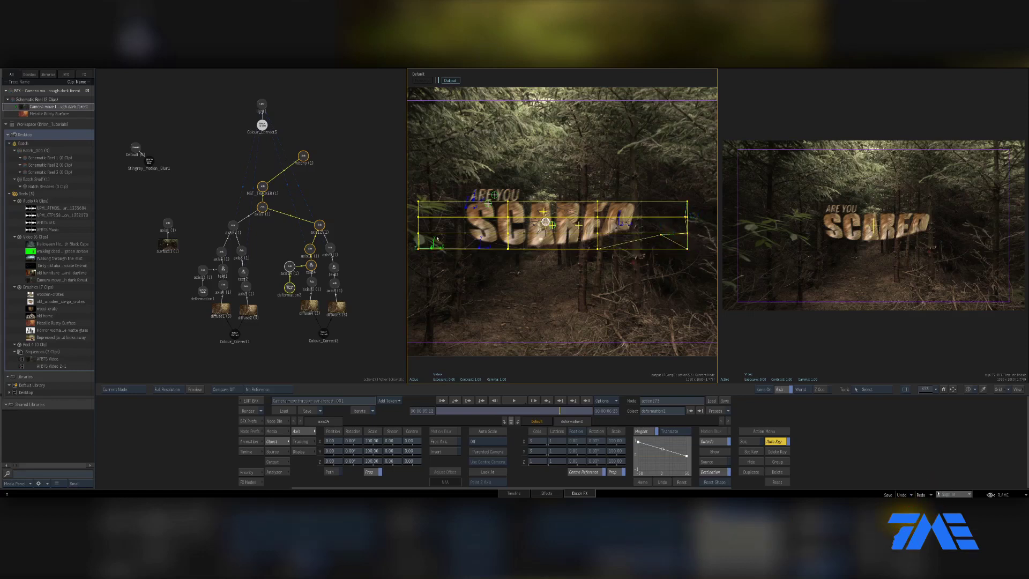
{"action": "left_click_drag", "start_coordinate": [452, 227], "coordinate": [435, 226]}
Over the next frames, stretch the lower-right corner and an upper point of the The WOODS mesh outward and pull them back in.
{"action": "key", "text": "Right"}
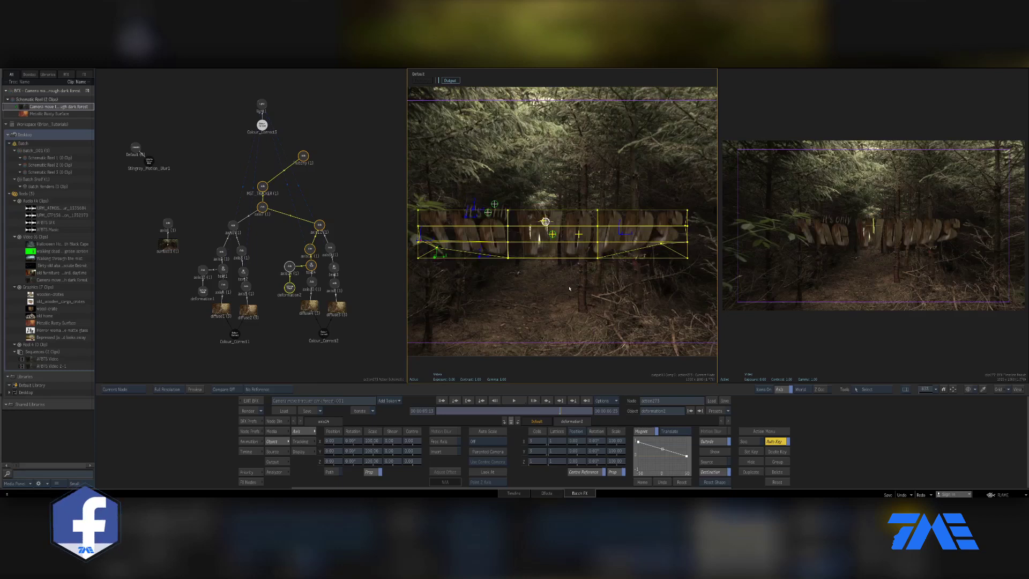
{"action": "key", "text": "Right"}
{"action": "left_click_drag", "start_coordinate": [606, 238], "coordinate": [727, 308]}
{"action": "left_click_drag", "start_coordinate": [610, 205], "coordinate": [628, 184]}
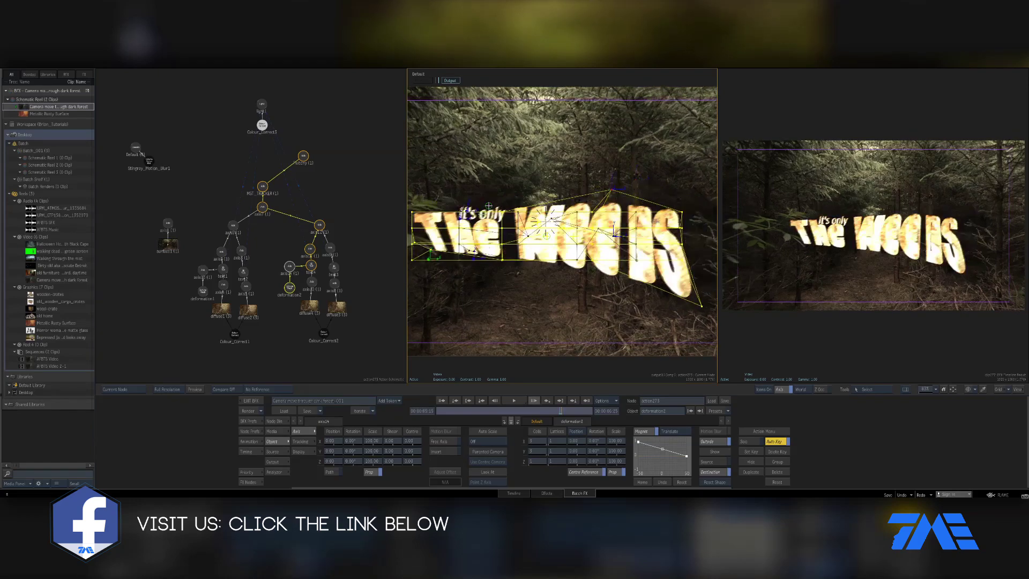
{"action": "left_click_drag", "start_coordinate": [700, 306], "coordinate": [660, 260]}
{"action": "left_click_drag", "start_coordinate": [611, 189], "coordinate": [633, 199]}
A few frames further on, move the upper, lower and right-side mesh points back to their grid positions to straighten WOODS.
{"action": "key", "text": "Right"}
{"action": "key", "text": "Right"}
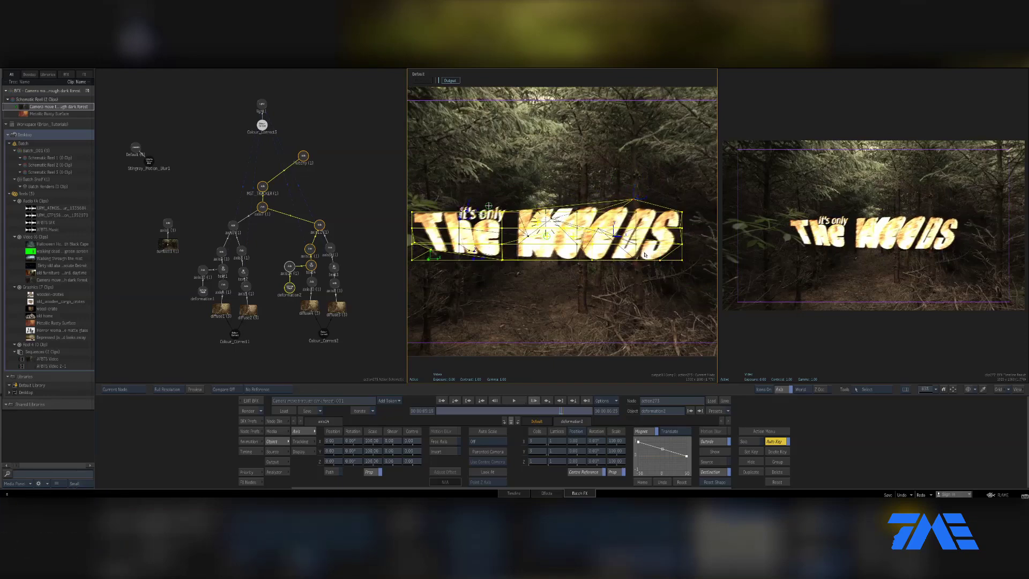
{"action": "key", "text": "Right"}
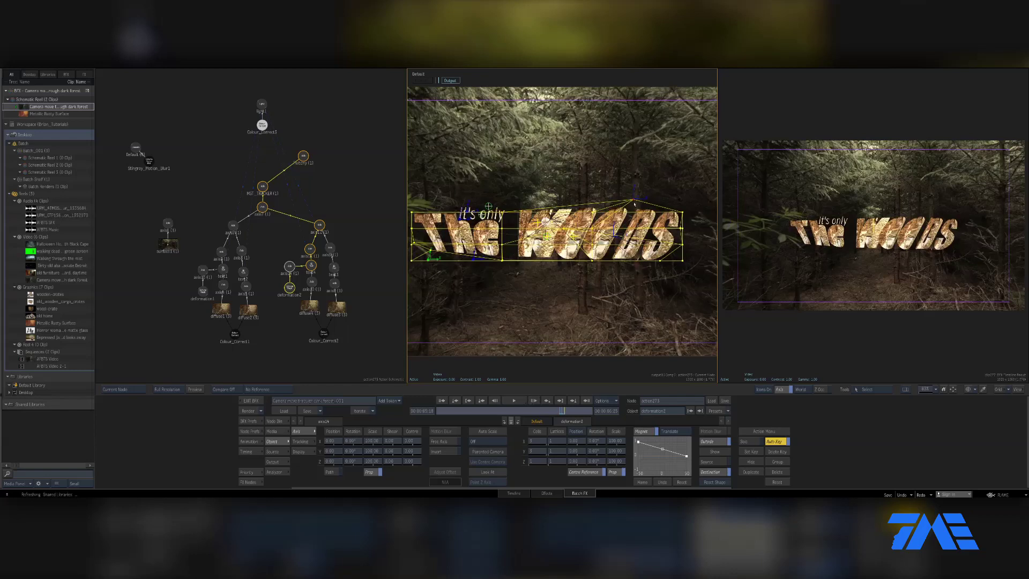
{"action": "left_click_drag", "start_coordinate": [633, 200], "coordinate": [592, 214]}
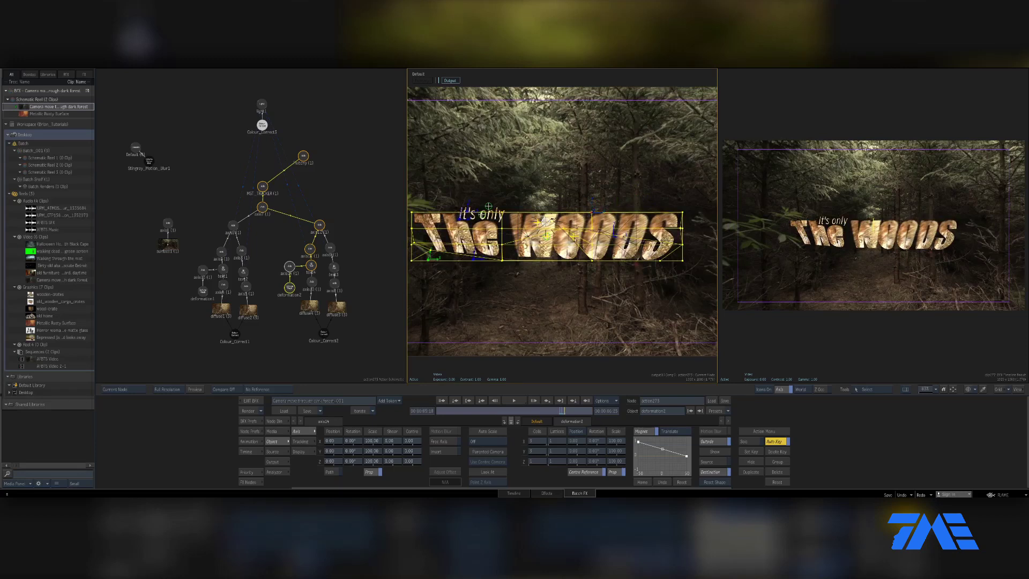
{"action": "left_click_drag", "start_coordinate": [574, 239], "coordinate": [592, 262]}
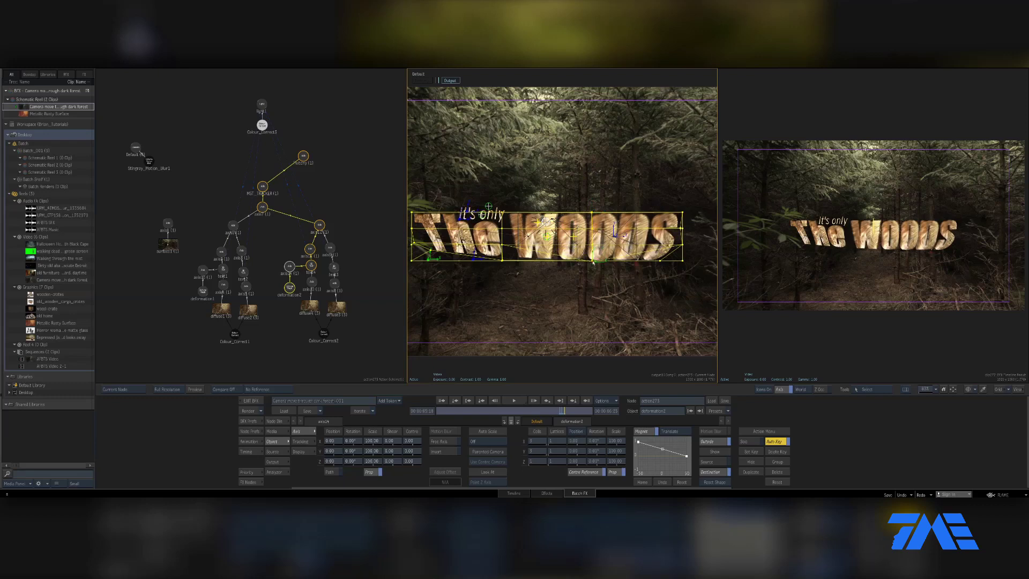
{"action": "left_click", "coordinate": [682, 261]}
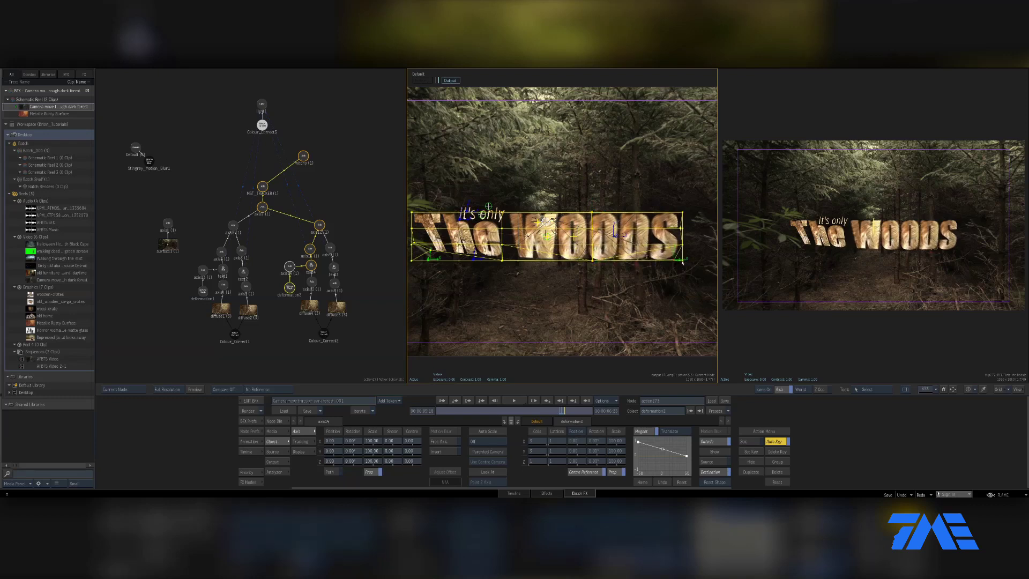
{"action": "left_click_drag", "start_coordinate": [684, 261], "coordinate": [685, 262]}
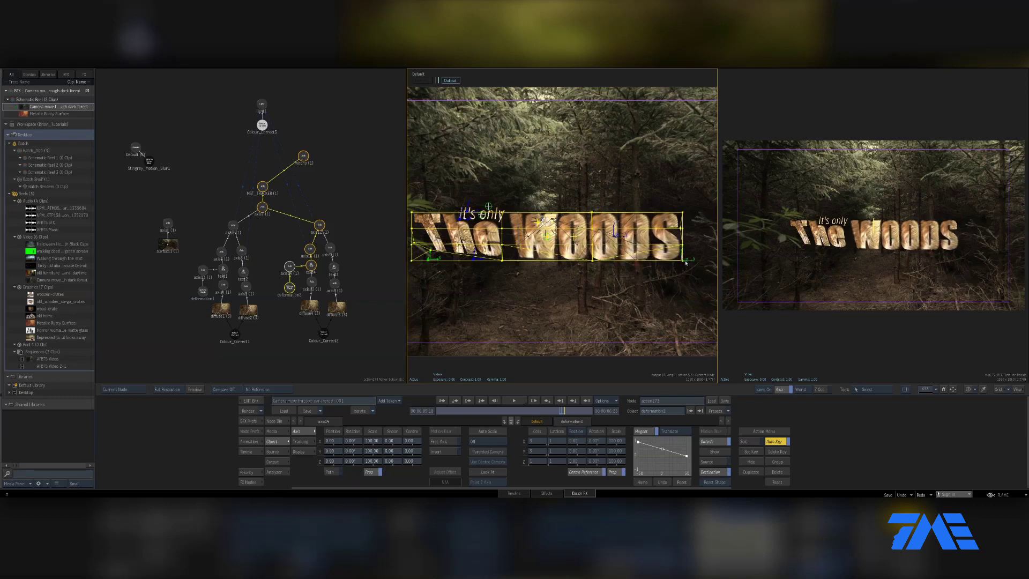
{"action": "left_click", "coordinate": [683, 229]}
Move the remaining lower mesh points under The back to the mesh's bottom edge and turn off Auto Key.
{"action": "left_click_drag", "start_coordinate": [503, 254], "coordinate": [505, 271]}
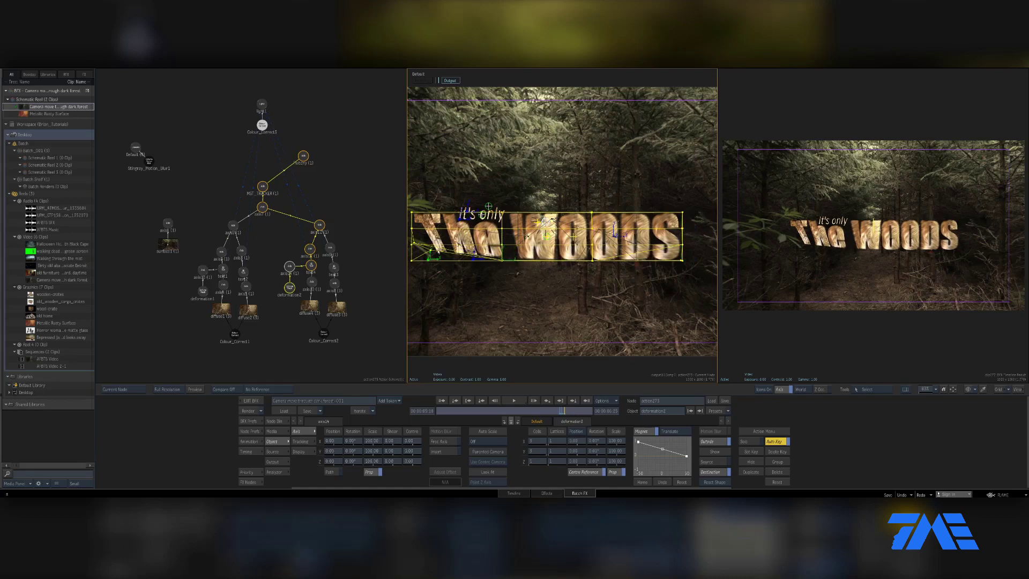
{"action": "left_click_drag", "start_coordinate": [431, 250], "coordinate": [409, 263]}
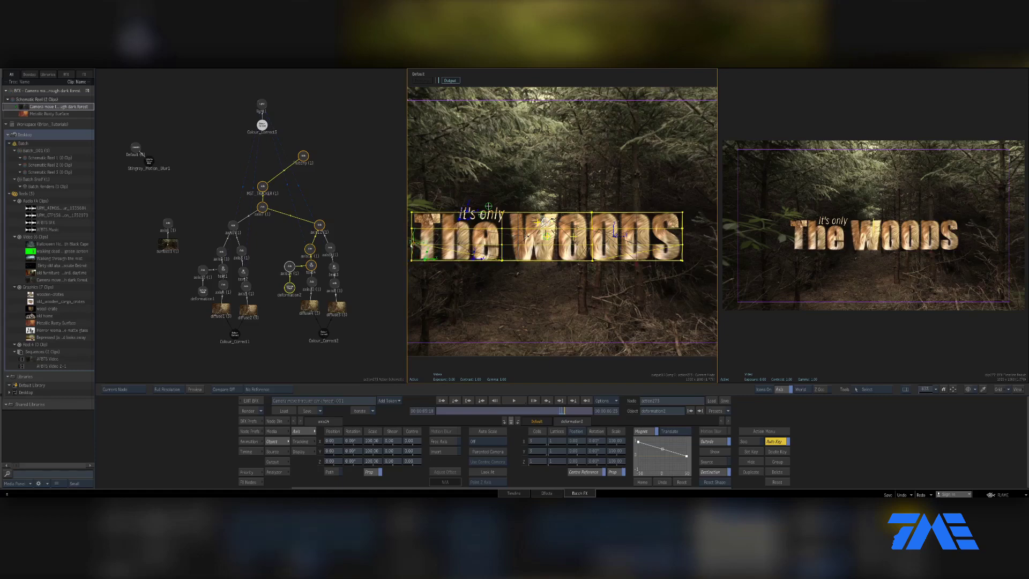
{"action": "left_click", "coordinate": [775, 441]}
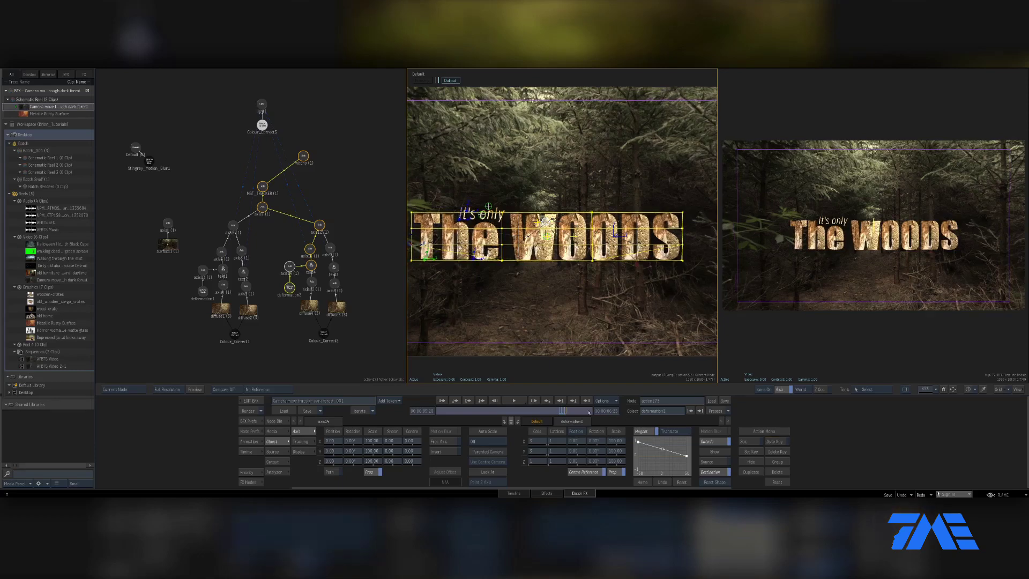
Scrub the deformed text change and step through the keyframes of the light's Colour Correct node.
{"action": "left_click_drag", "start_coordinate": [553, 412], "coordinate": [594, 409]}
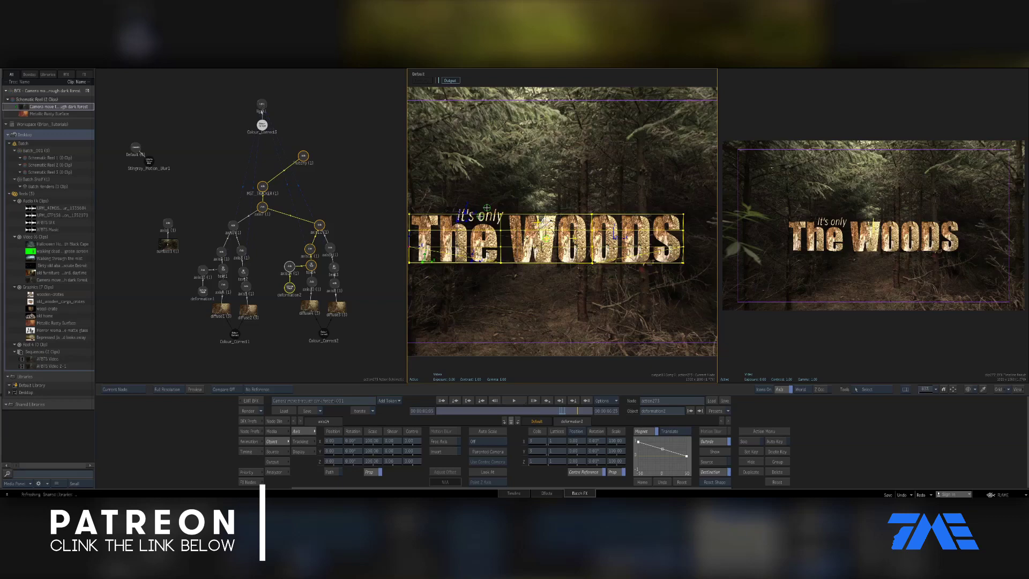
{"action": "left_click", "coordinate": [263, 125]}
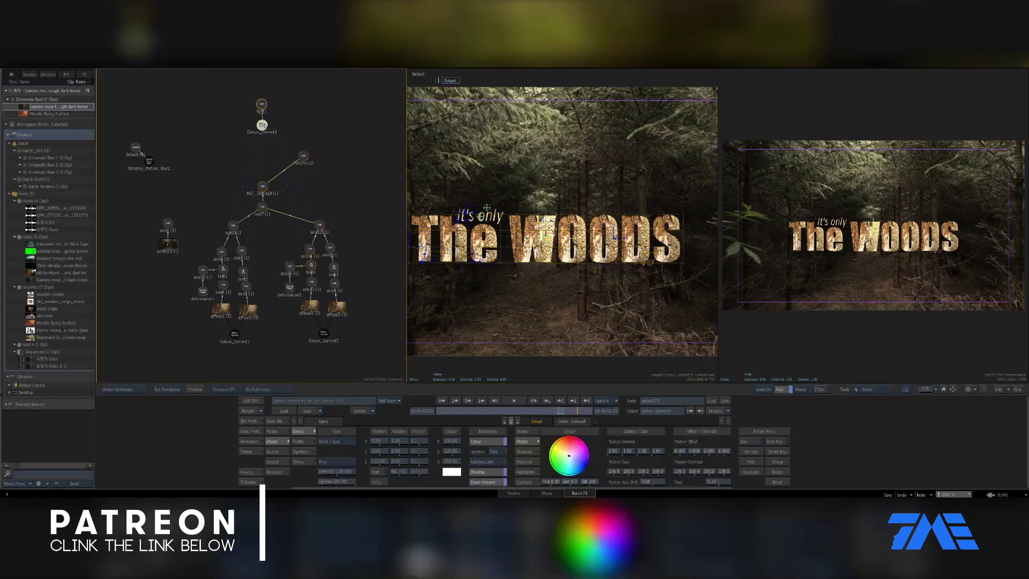
{"action": "left_click", "coordinate": [482, 400]}
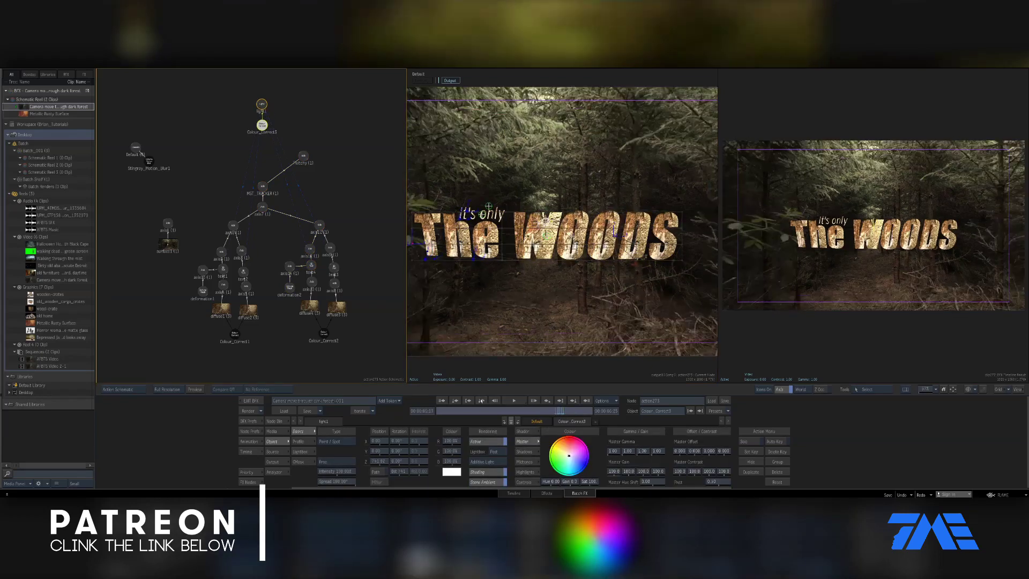
{"action": "left_click", "coordinate": [482, 400]}
{"action": "left_click", "coordinate": [482, 400]}
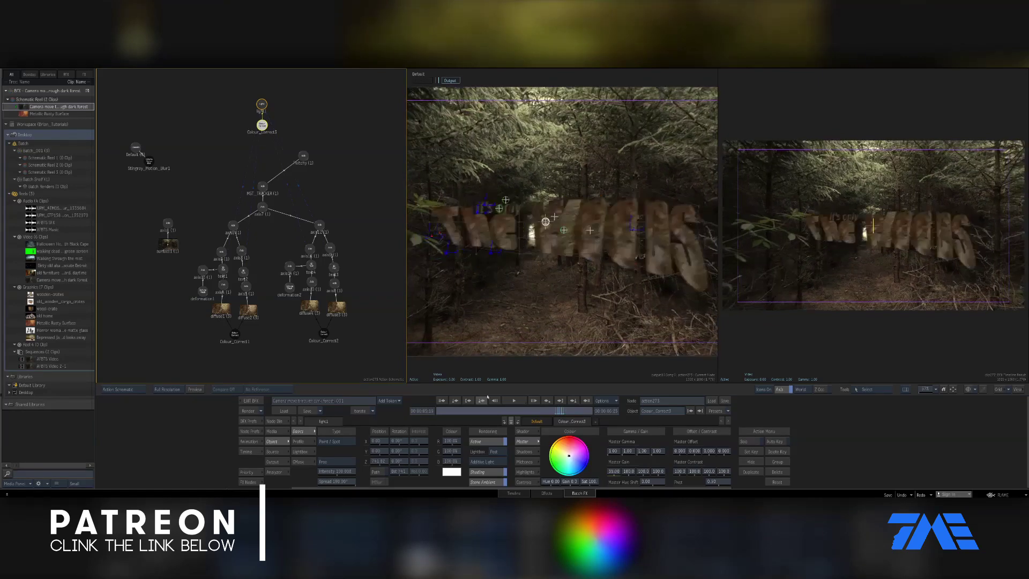
{"action": "left_click", "coordinate": [547, 401]}
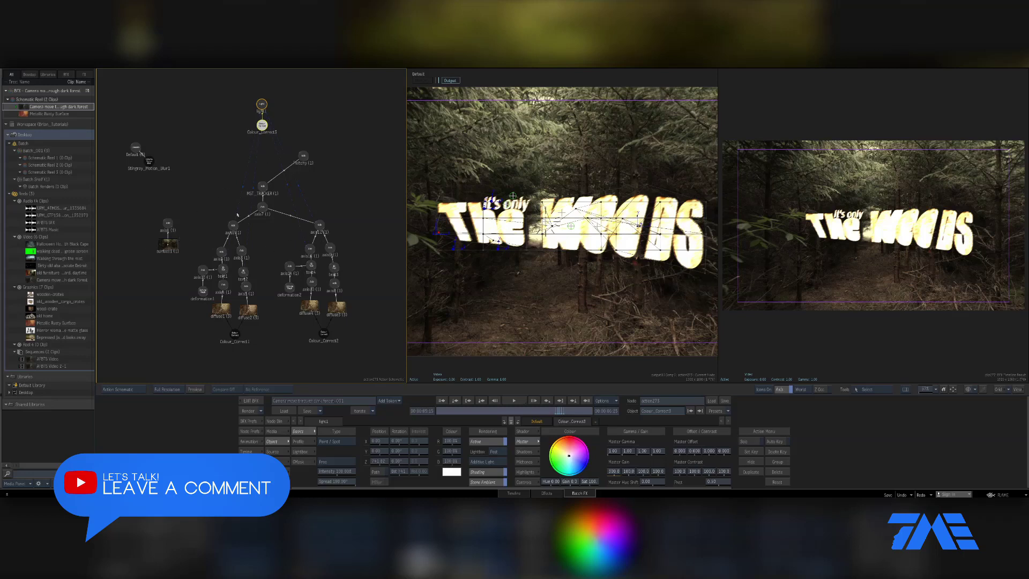
Select the offset axis above the text's tracked axis and review its keyframes around the text change.
{"action": "left_click", "coordinate": [303, 155]}
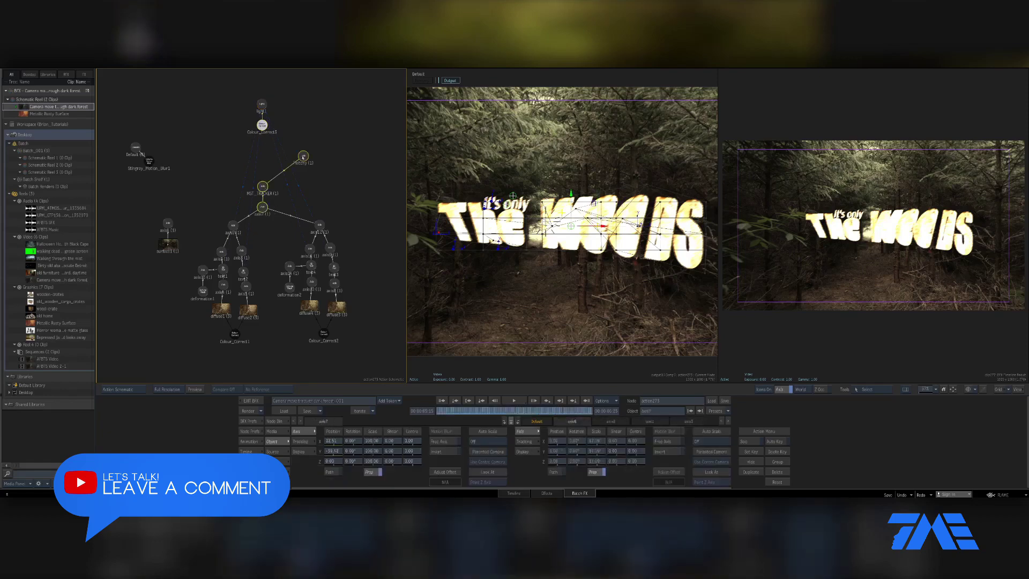
{"action": "left_click", "coordinate": [481, 401]}
{"action": "mouse_move", "coordinate": [558, 412]}
{"action": "left_mouse_down"}
{"action": "mouse_move", "coordinate": [536, 411]}
{"action": "mouse_move", "coordinate": [561, 411]}
{"action": "left_mouse_up"}
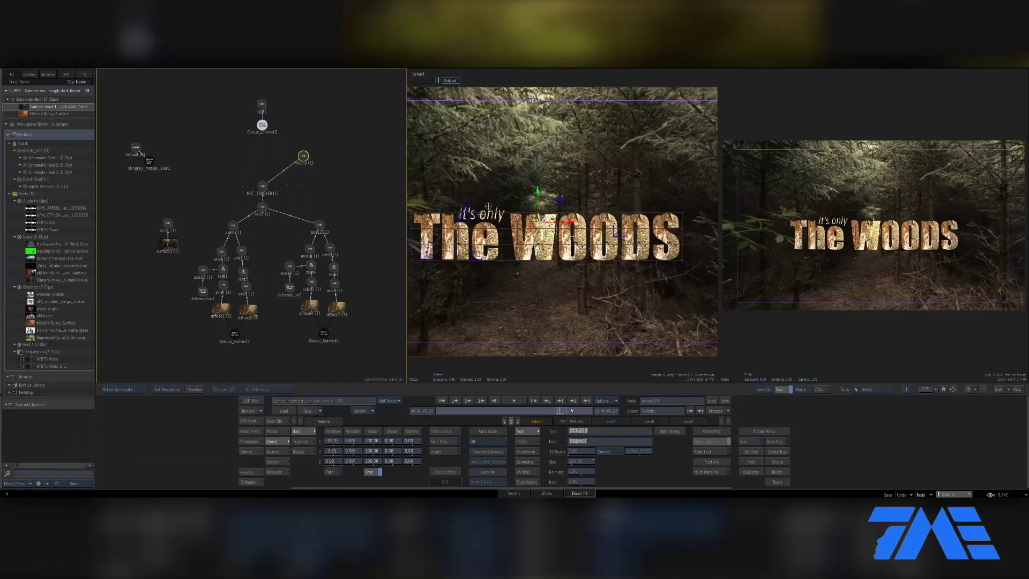